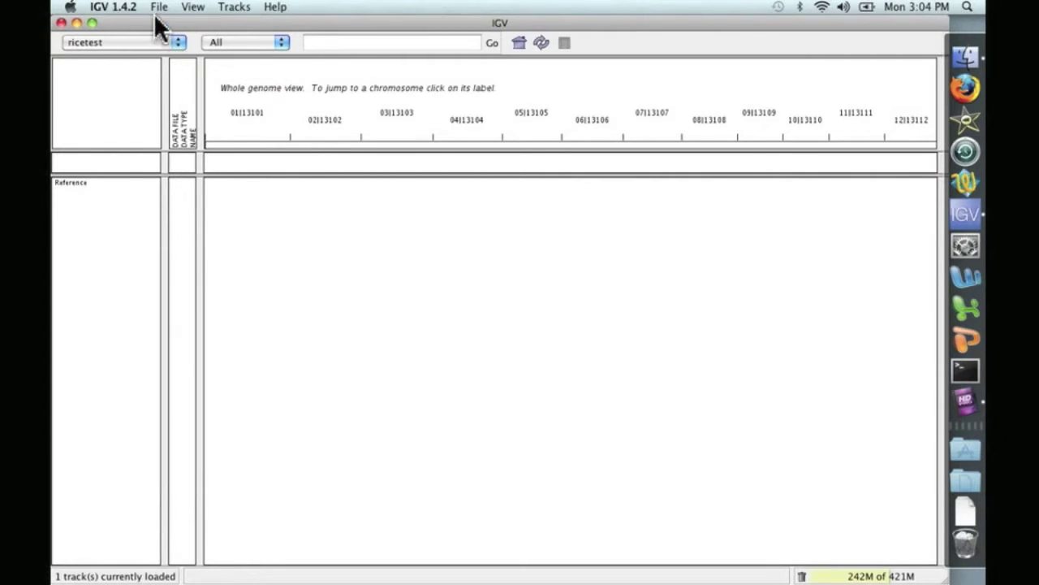
# - Load the rice4.bam alignment file from disk
pyautogui.click(159, 8)
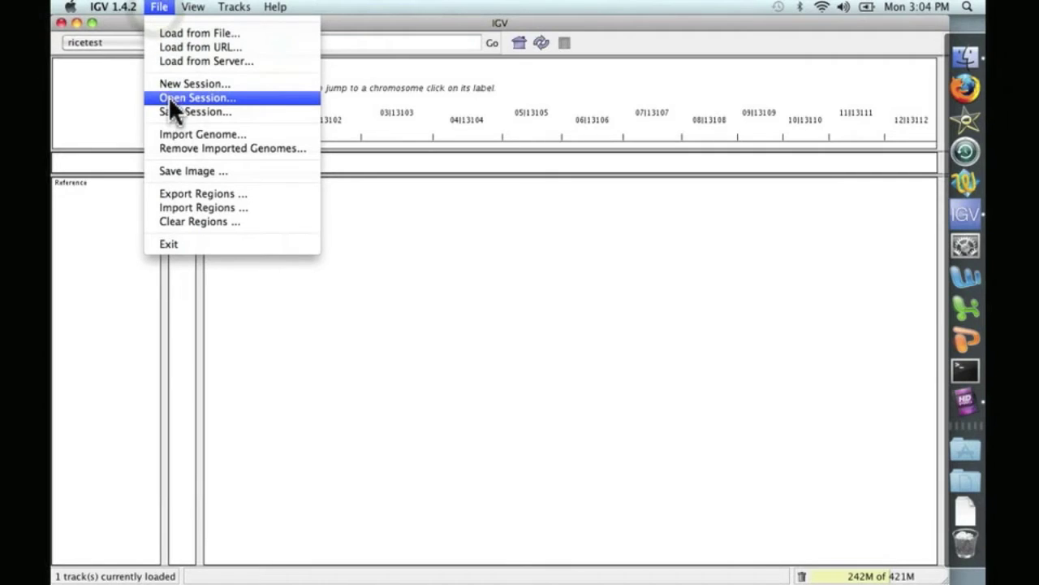
pyautogui.click(178, 32)
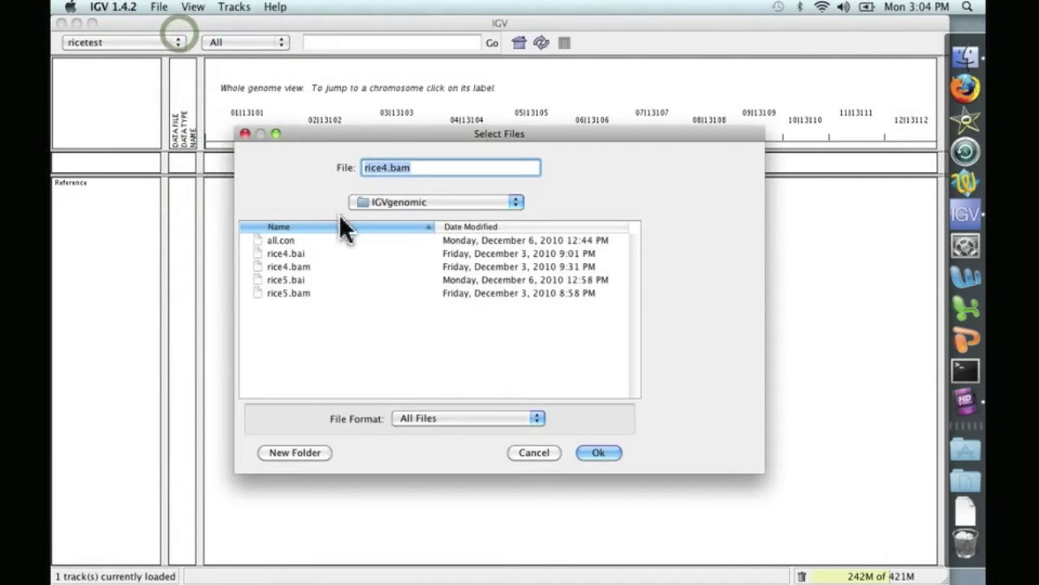
pyautogui.doubleClick(300, 267)
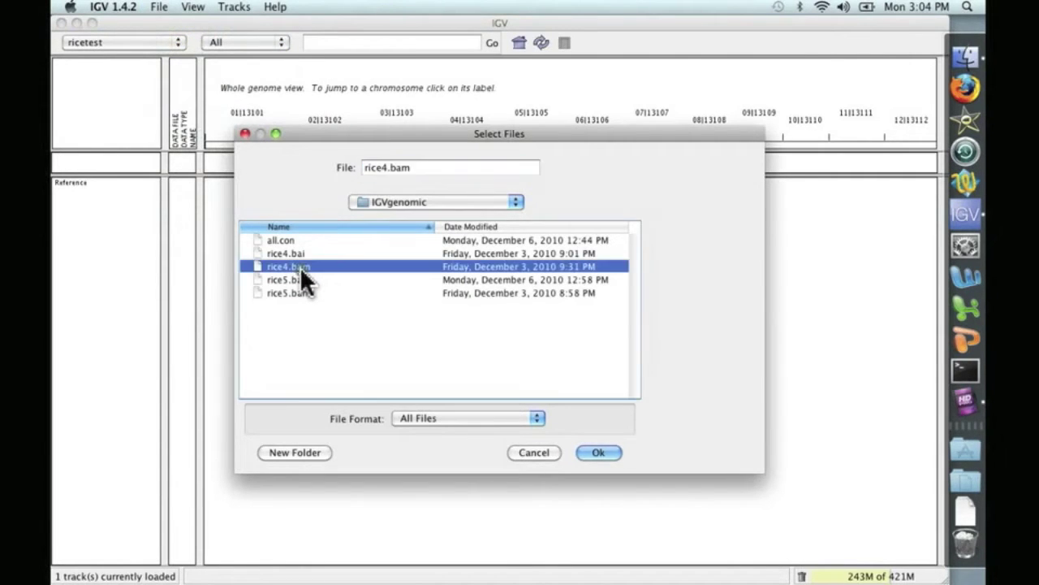
# - Load the rice5.bam alignment file from disk as a second sample
pyautogui.click(158, 7)
pyautogui.click(170, 33)
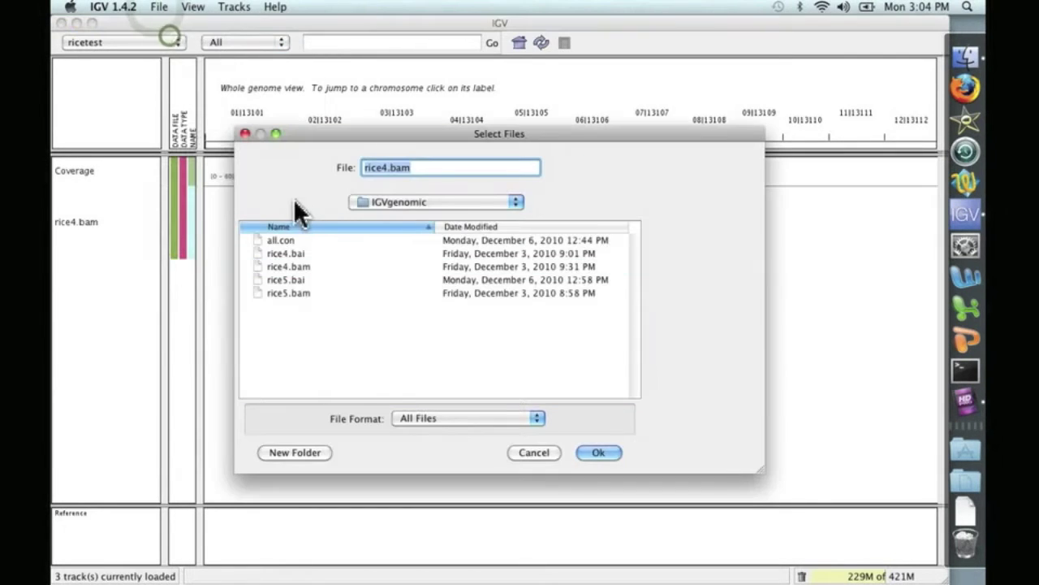
pyautogui.doubleClick(290, 293)
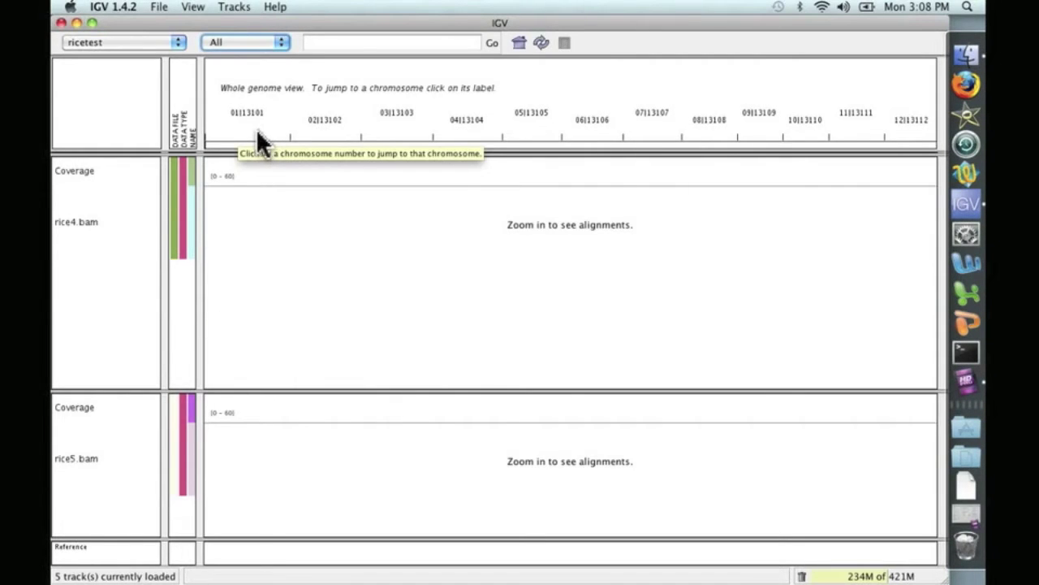
pyautogui.click(242, 114)
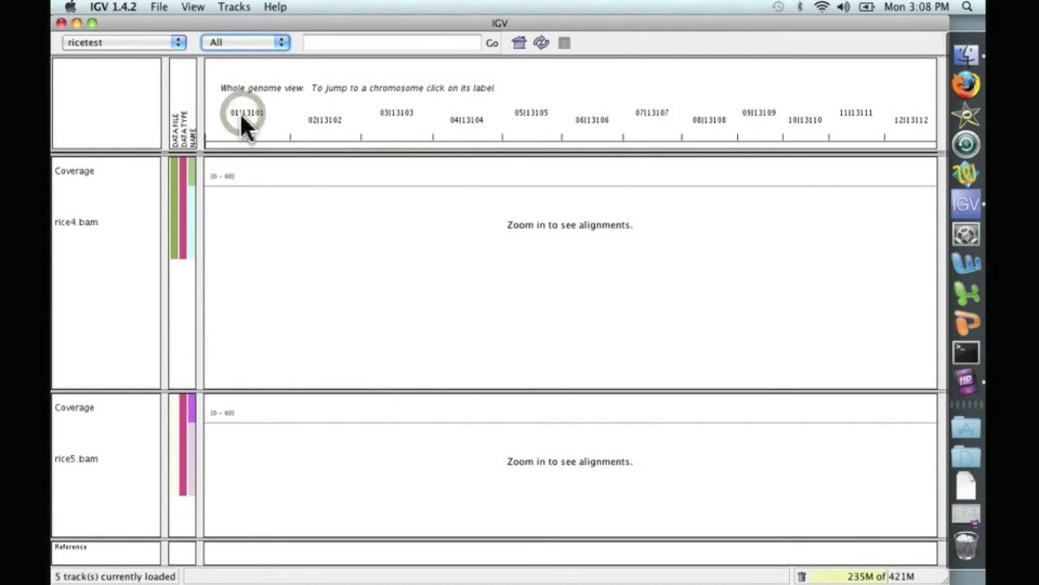
# - Jump to chromosome 01|13101 and zoom in until alignments appear
pyautogui.click(239, 113)
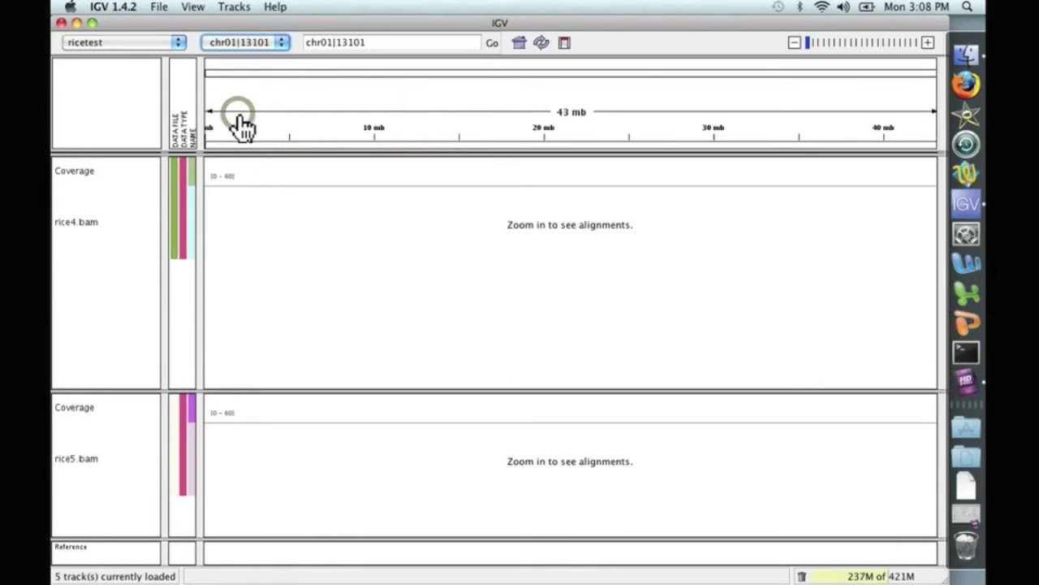
pyautogui.click(928, 43)
pyautogui.click(927, 42)
pyautogui.click(927, 43)
pyautogui.click(927, 42)
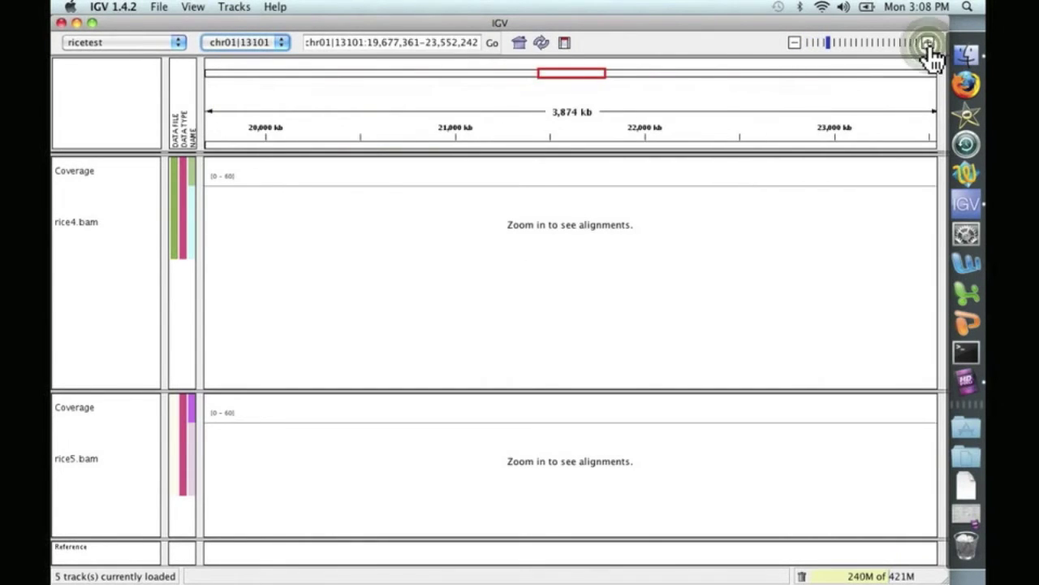
pyautogui.click(928, 42)
pyautogui.click(928, 42)
pyautogui.click(928, 42)
pyautogui.click(928, 42)
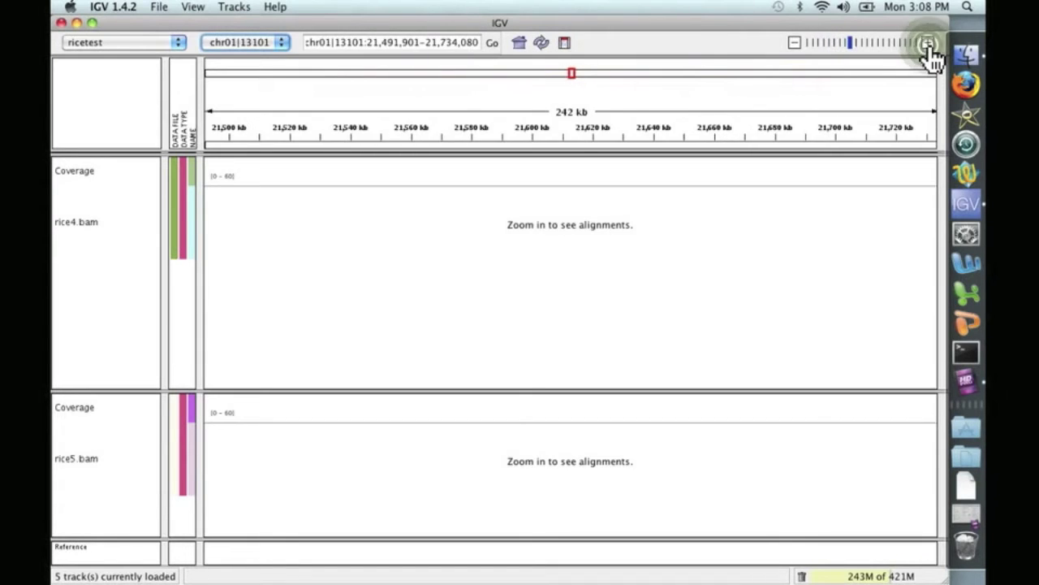
pyautogui.click(928, 42)
pyautogui.click(928, 42)
pyautogui.click(927, 42)
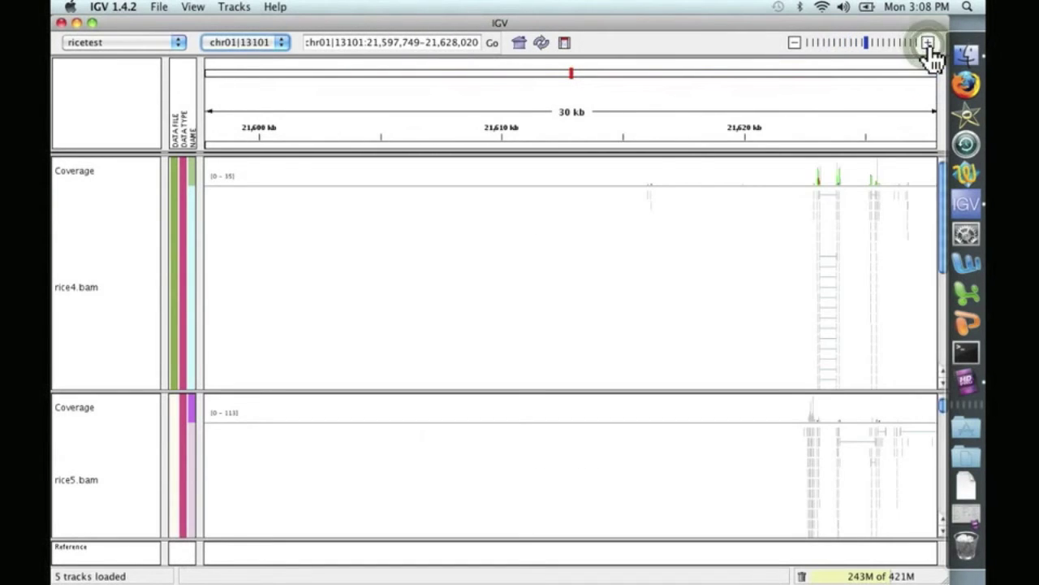
# - Pan and zoom to about 7.5 kb, framing spliced reads at chr01:21,621,993–21,629,560
pyautogui.moveTo(669, 290); pyautogui.dragTo(425, 292)
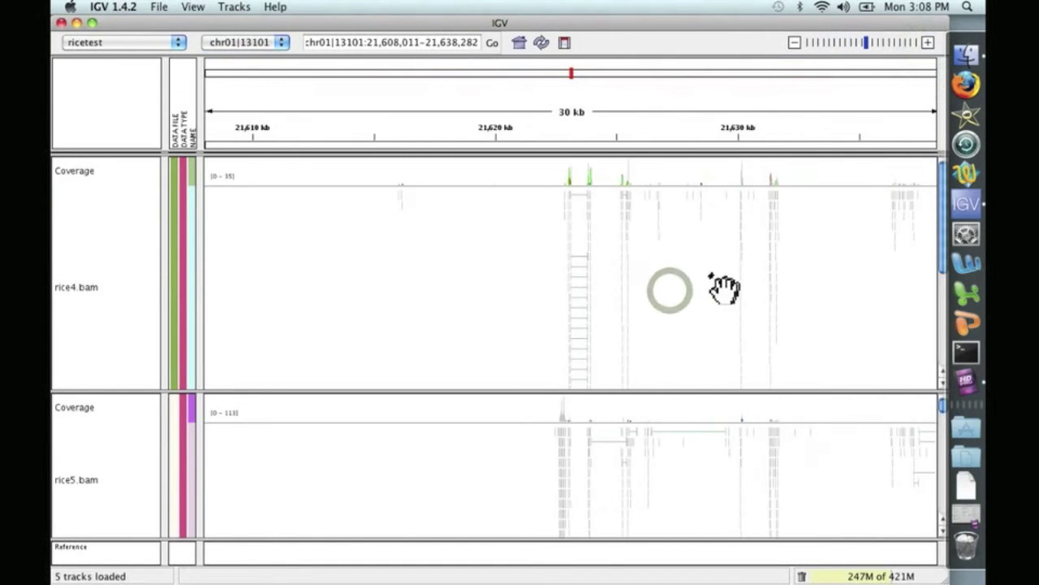
pyautogui.moveTo(709, 272); pyautogui.dragTo(589, 291)
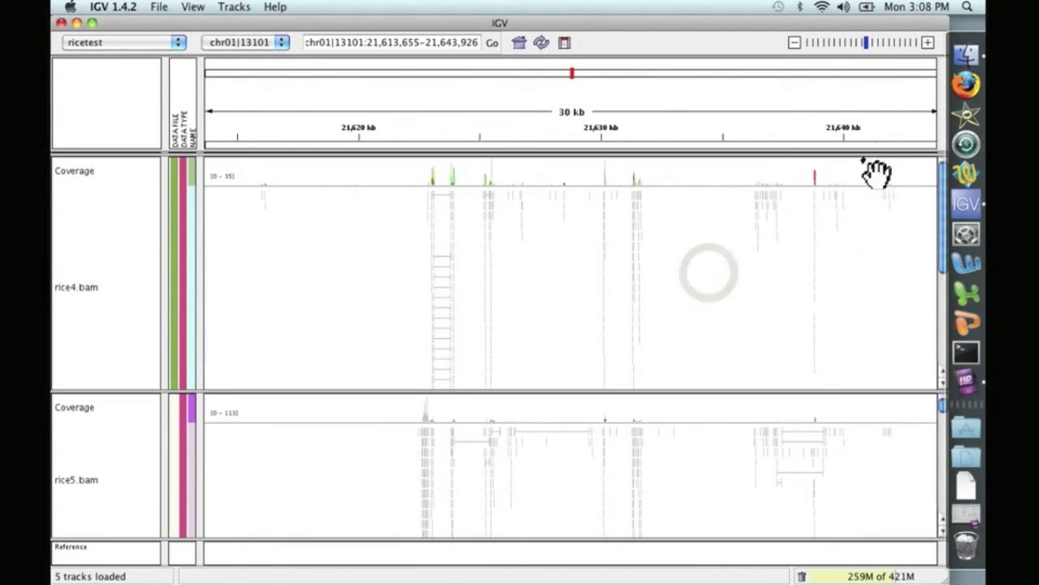
pyautogui.click(928, 42)
pyautogui.click(927, 42)
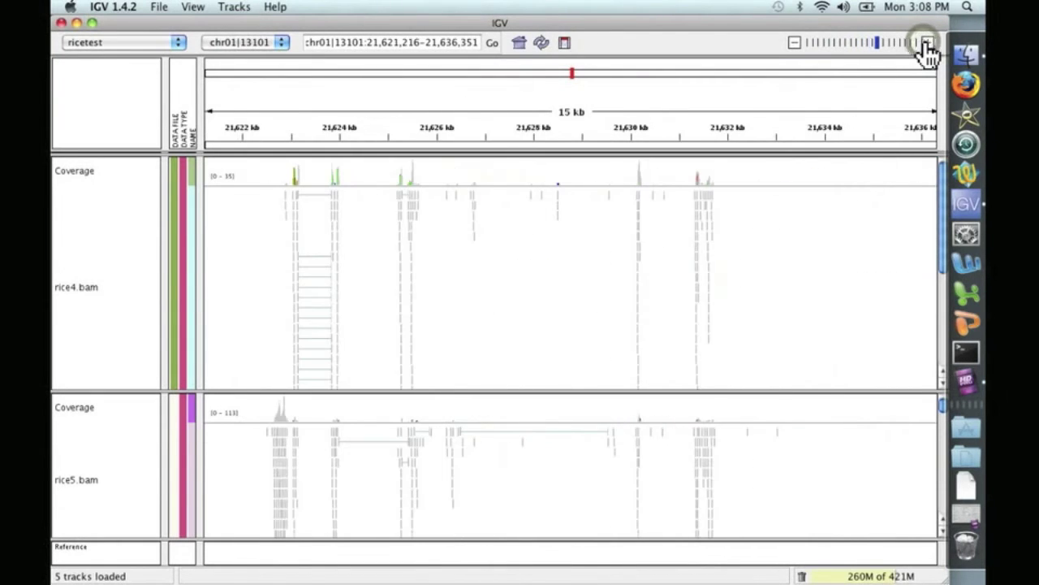
pyautogui.moveTo(468, 272); pyautogui.dragTo(603, 288)
pyautogui.moveTo(522, 274); pyautogui.dragTo(672, 279)
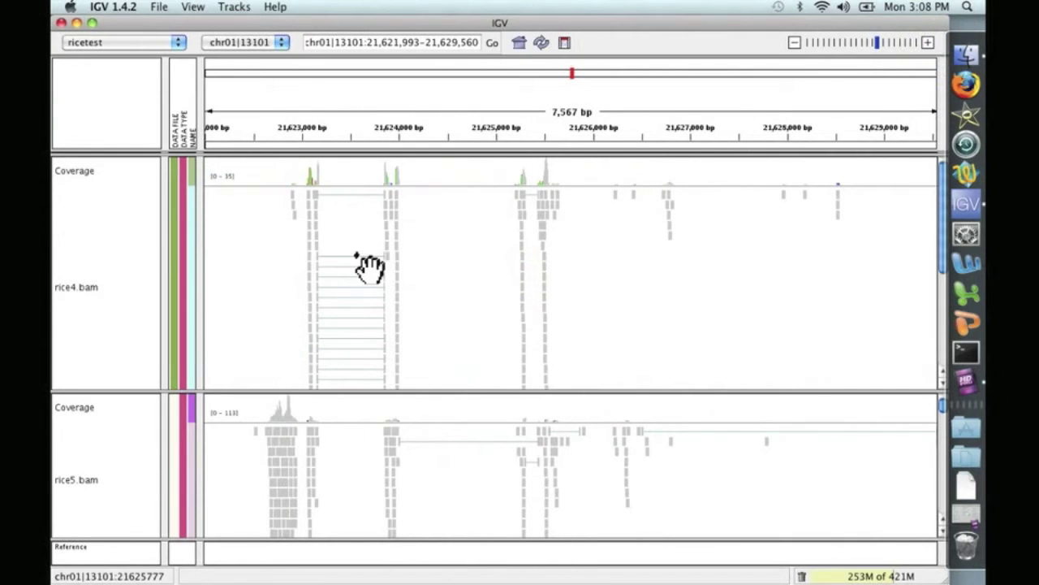
pyautogui.moveTo(404, 329)
# - Inspect split rice4 read details, then shift the view to 21,623,337–21,630,904
pyautogui.moveTo(331, 273)
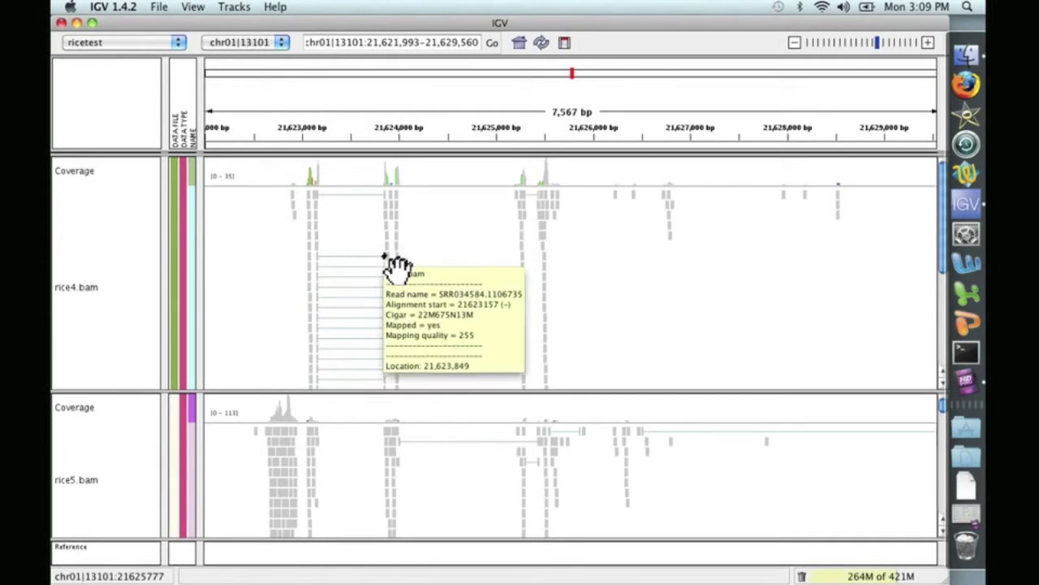
pyautogui.moveTo(398, 271)
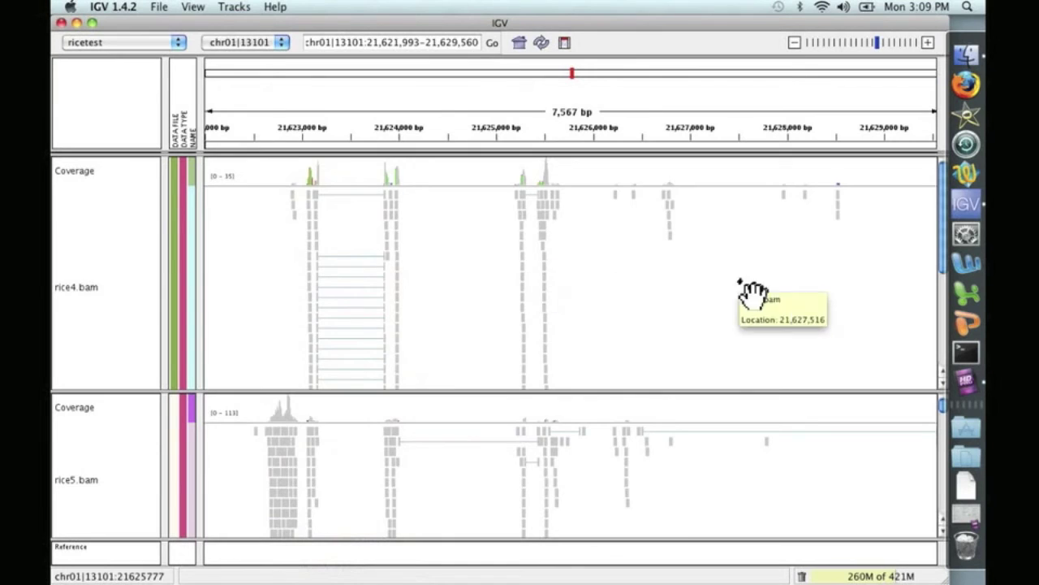
pyautogui.moveTo(738, 281); pyautogui.dragTo(503, 284)
pyautogui.moveTo(639, 276); pyautogui.dragTo(760, 272)
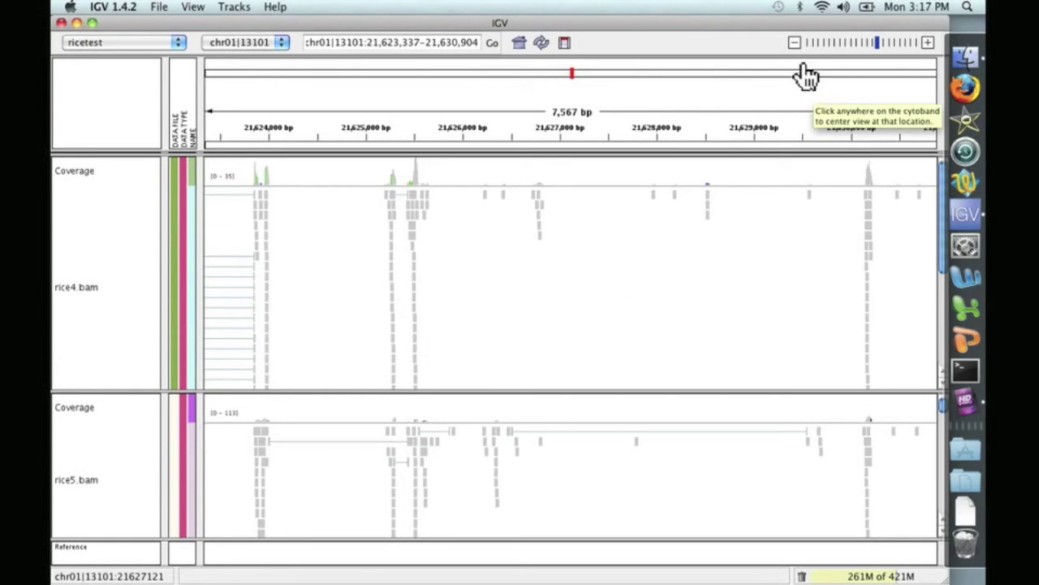
# - Zoom out to a multi-megabase view and pan about 7 Mb toward 26–27 Mb
pyautogui.click(794, 43)
pyautogui.click(794, 43)
pyautogui.click(794, 43)
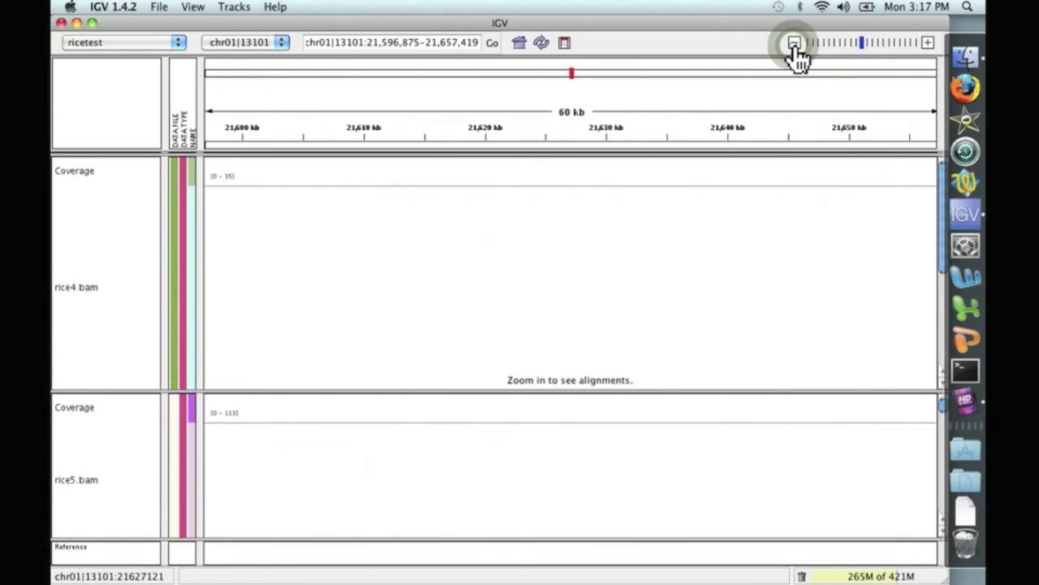
pyautogui.click(794, 43)
pyautogui.click(795, 43)
pyautogui.click(794, 43)
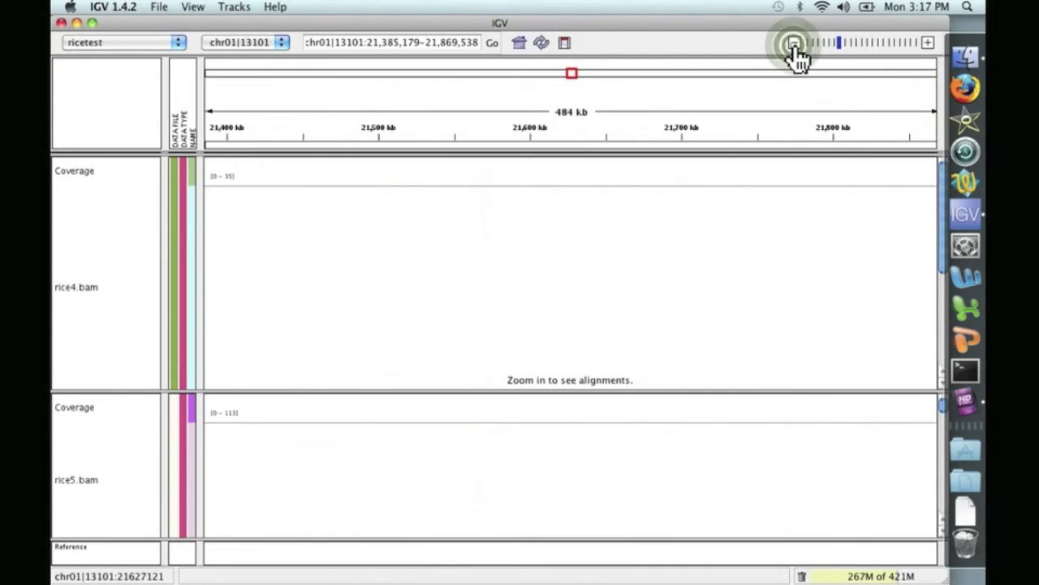
pyautogui.click(794, 43)
pyautogui.click(795, 43)
pyautogui.click(794, 43)
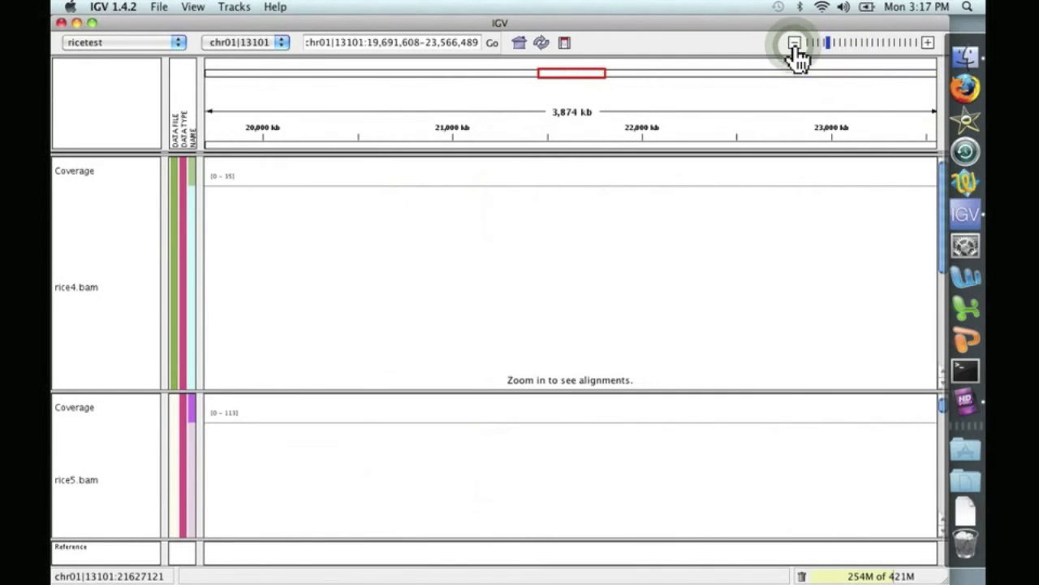
pyautogui.moveTo(802, 268); pyautogui.dragTo(495, 270)
pyautogui.moveTo(789, 251); pyautogui.dragTo(520, 279)
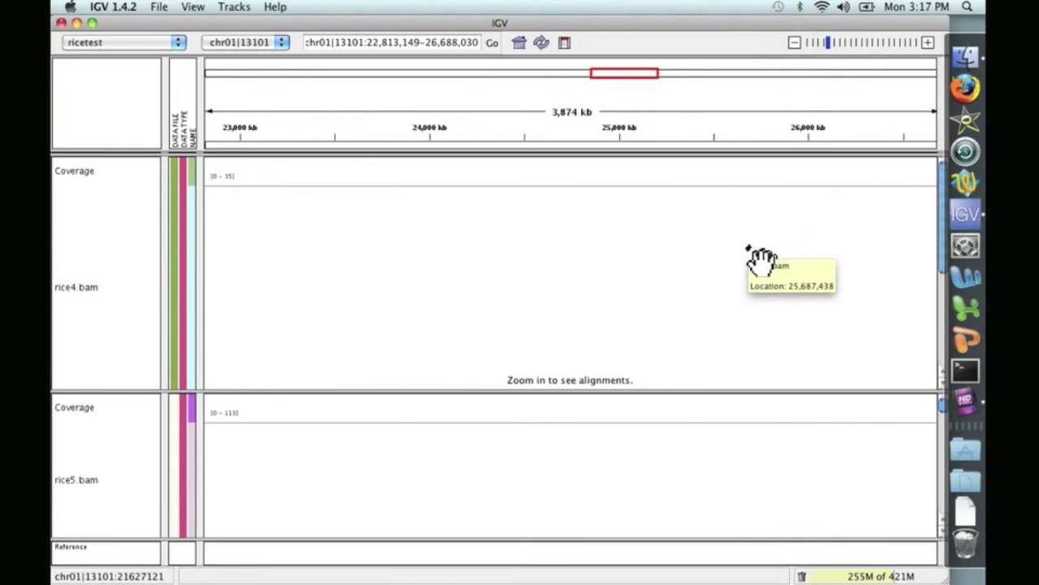
pyautogui.moveTo(743, 256); pyautogui.dragTo(593, 267)
# - Zoom in to the 30 kb window chr01|13101:26,765,387–26,795,658 showing alignments
pyautogui.click(926, 44)
pyautogui.click(927, 43)
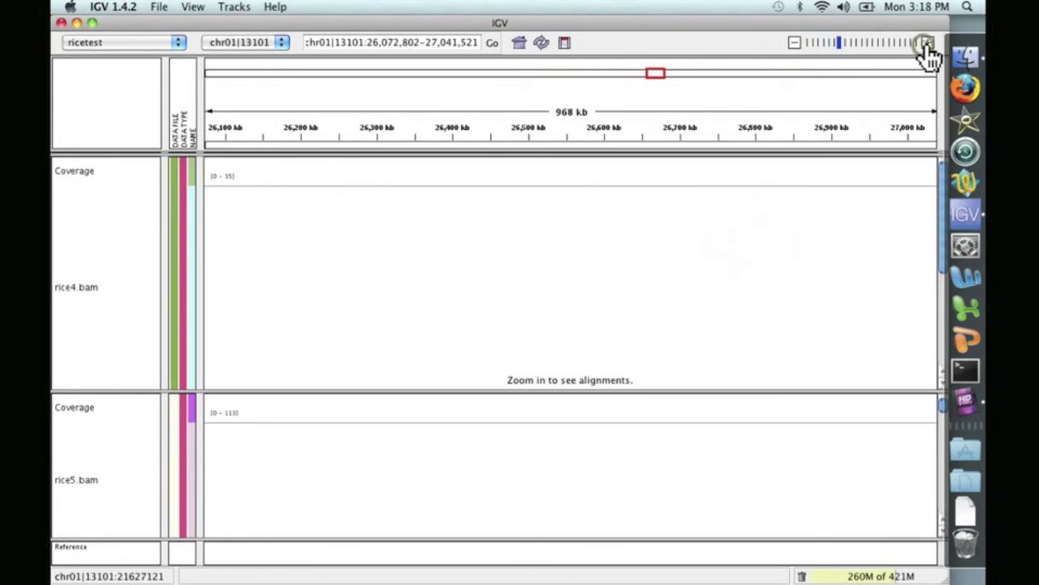
pyautogui.moveTo(795, 219); pyautogui.dragTo(604, 236)
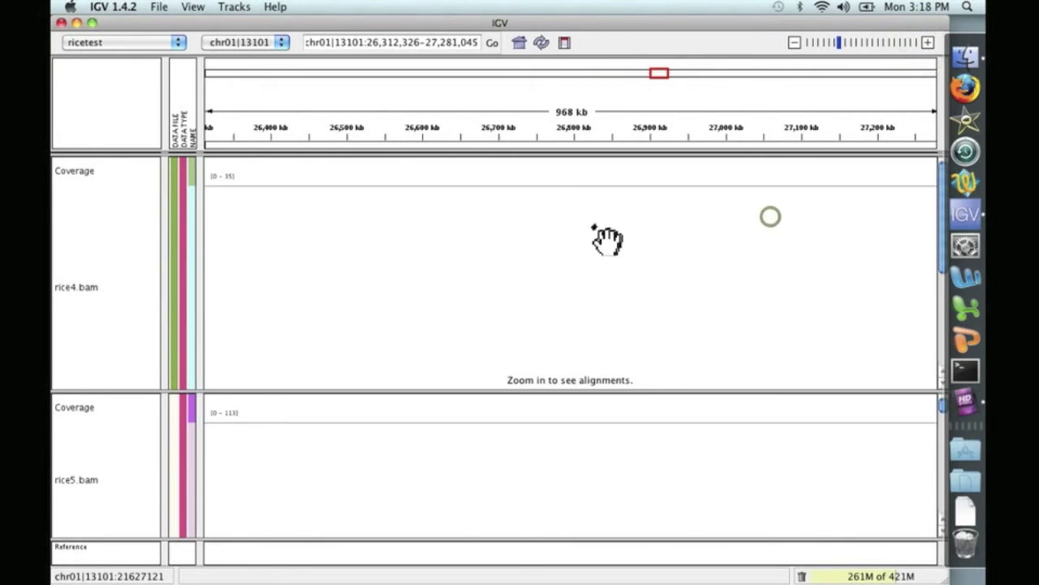
pyautogui.click(927, 43)
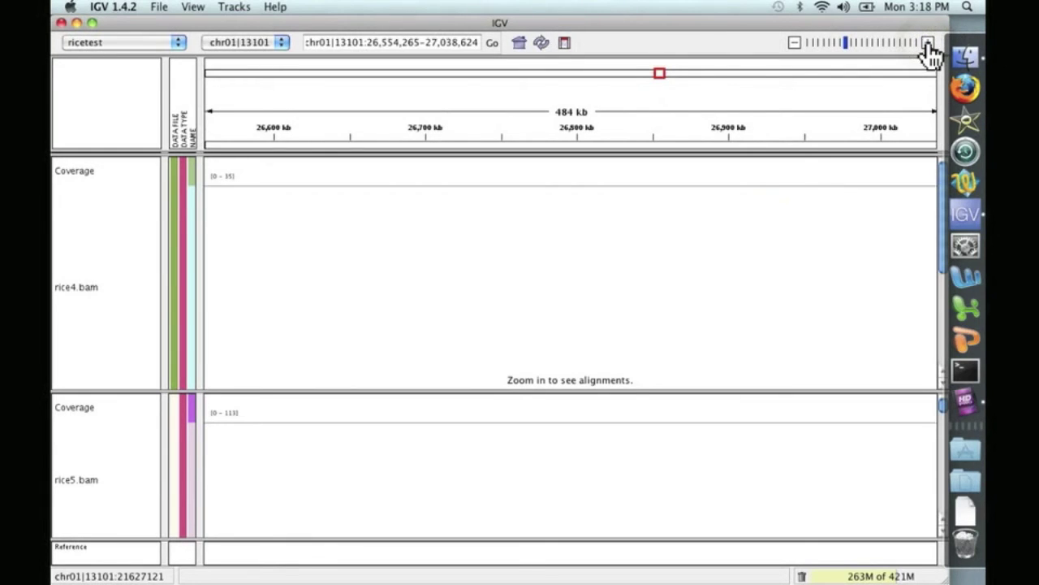
pyautogui.click(927, 43)
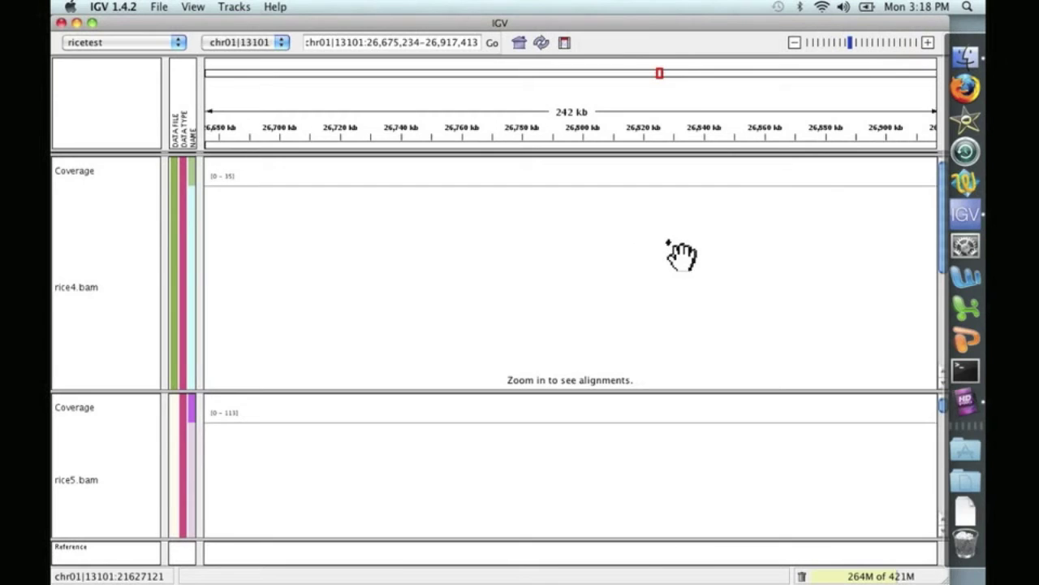
pyautogui.moveTo(642, 255); pyautogui.dragTo(684, 255)
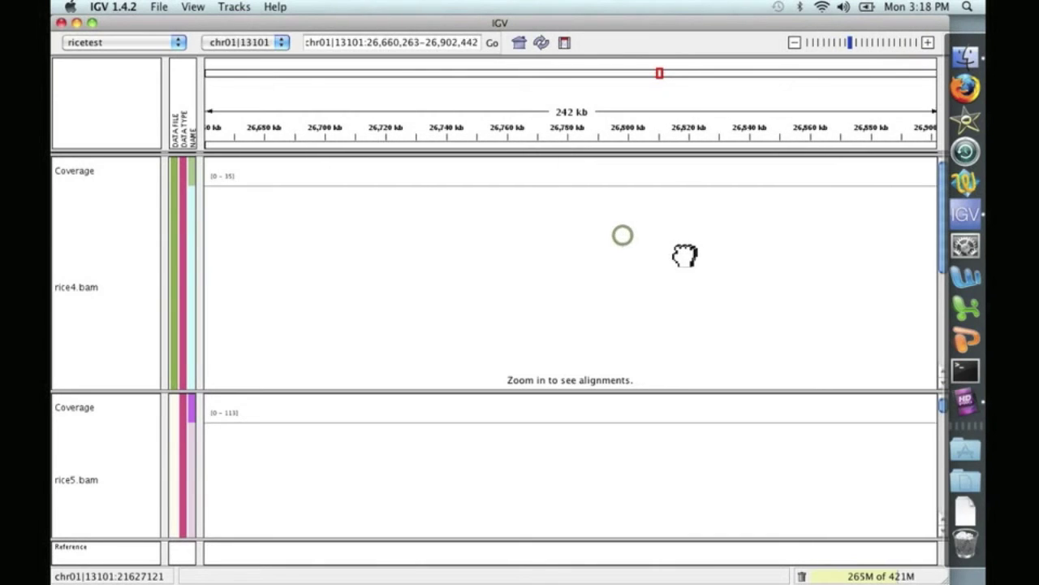
pyautogui.click(928, 42)
pyautogui.click(927, 42)
pyautogui.click(927, 42)
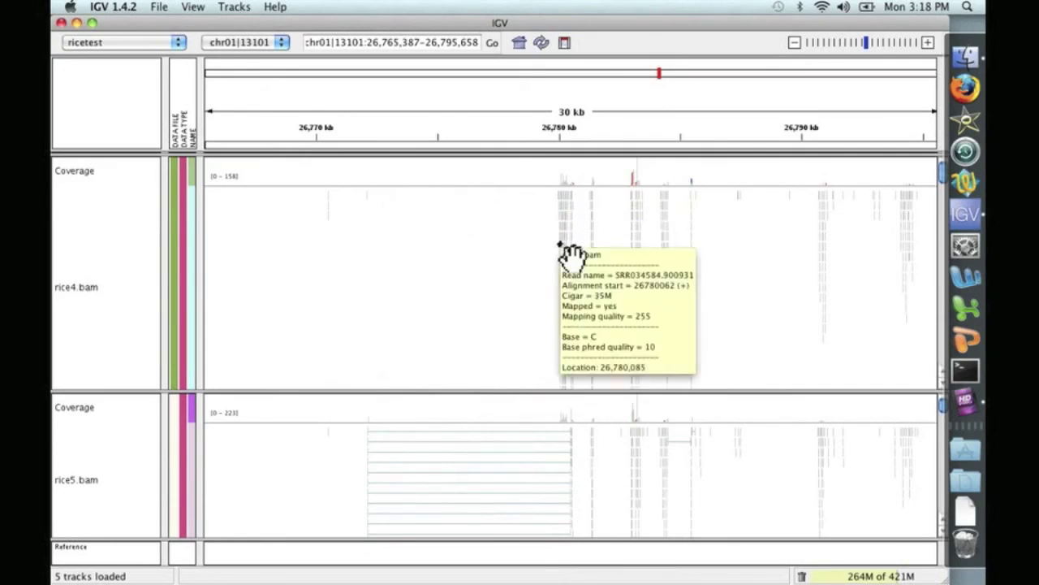
# - Zoom in to a 1,891 bp window at 26,779,563–26,781,454 showing individual reads
pyautogui.click(928, 43)
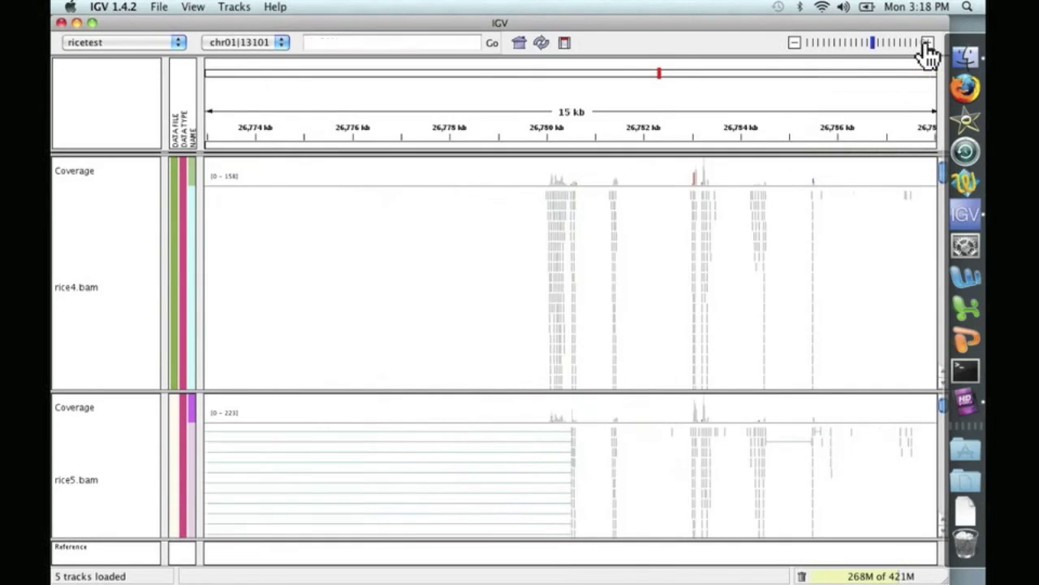
pyautogui.click(927, 42)
pyautogui.click(927, 42)
pyautogui.click(928, 42)
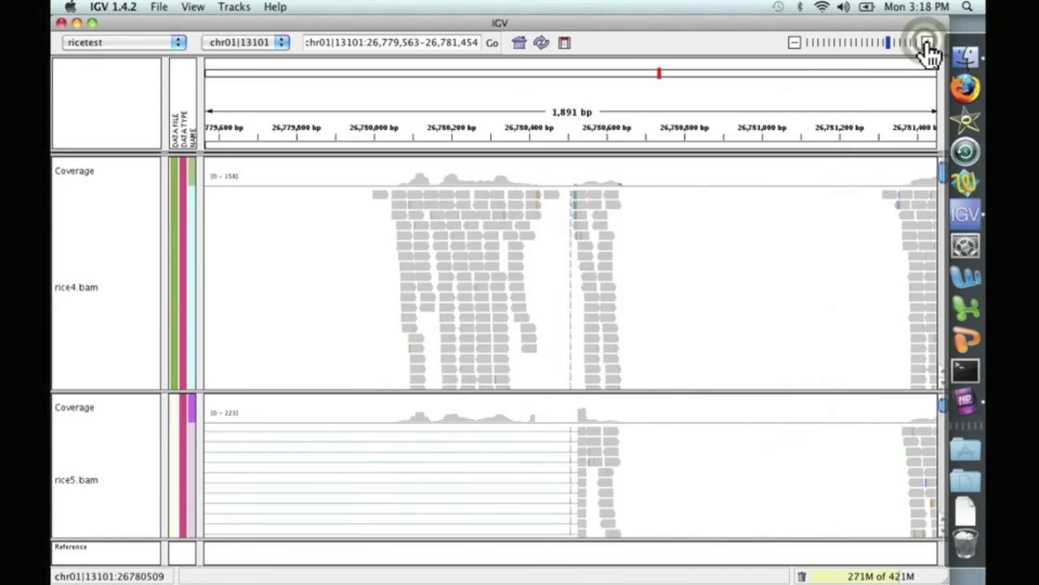